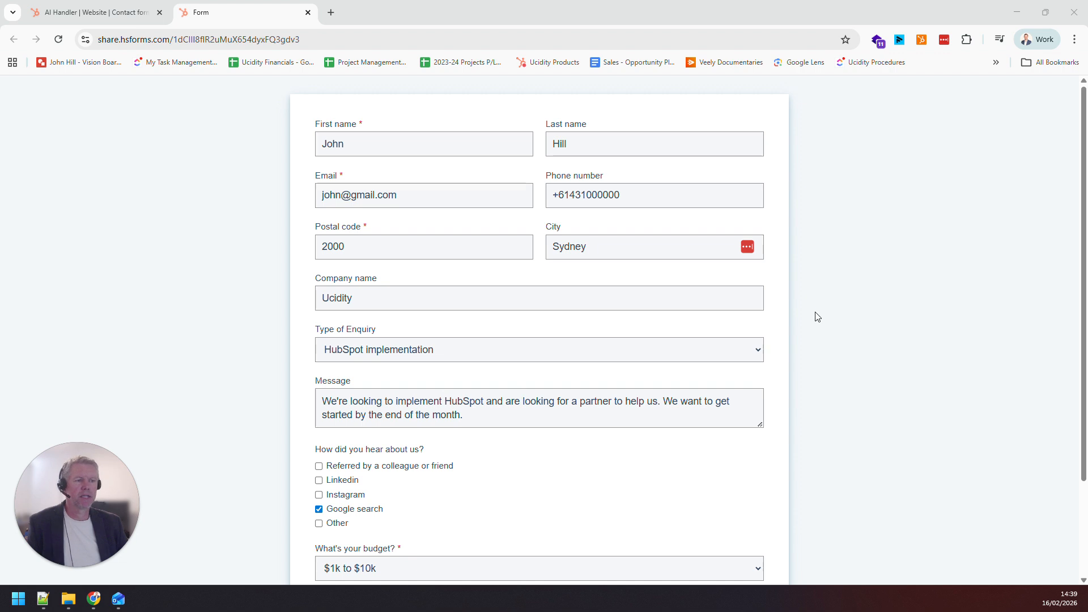
# Look through the Type of Enquiry options on the contact form
pyautogui.click(426, 354)
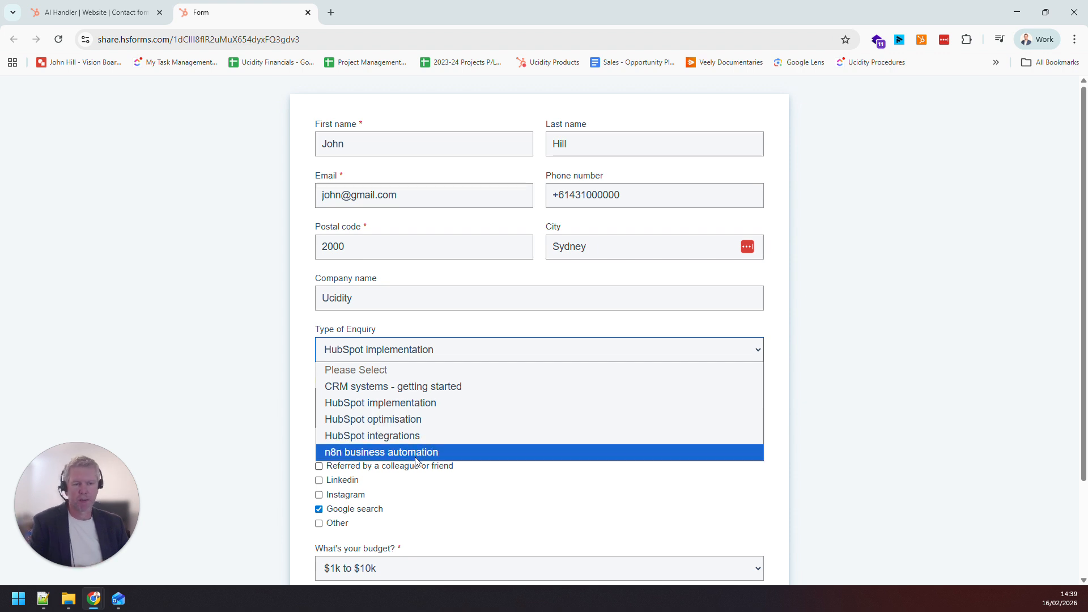
pyautogui.click(304, 400)
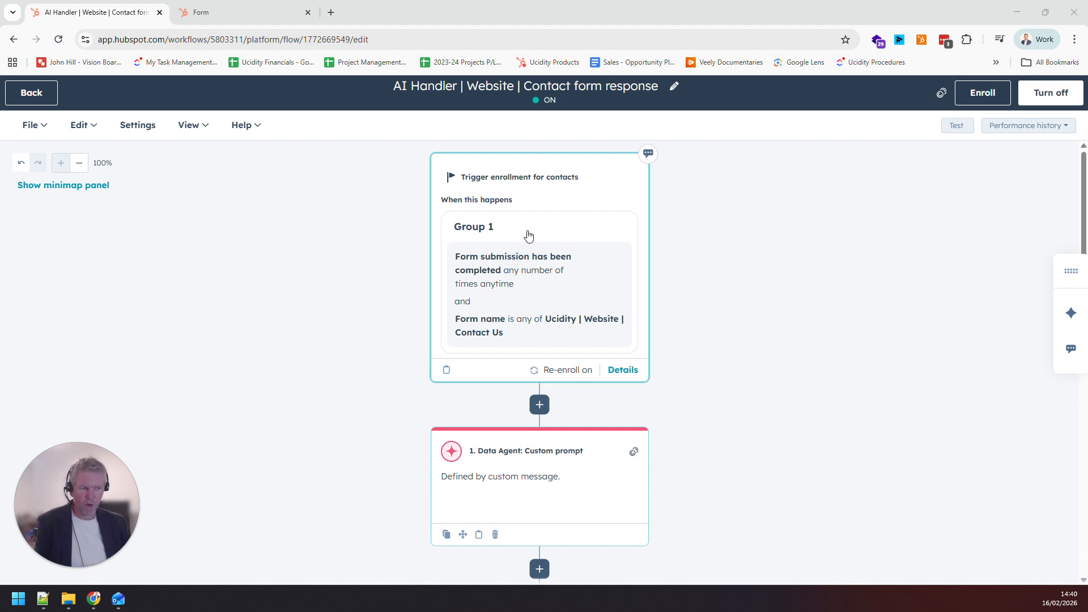
# Open the workflow's Data Agent custom prompt action and examine the opening instruction for the email body
pyautogui.scroll(-1, 731, 363)
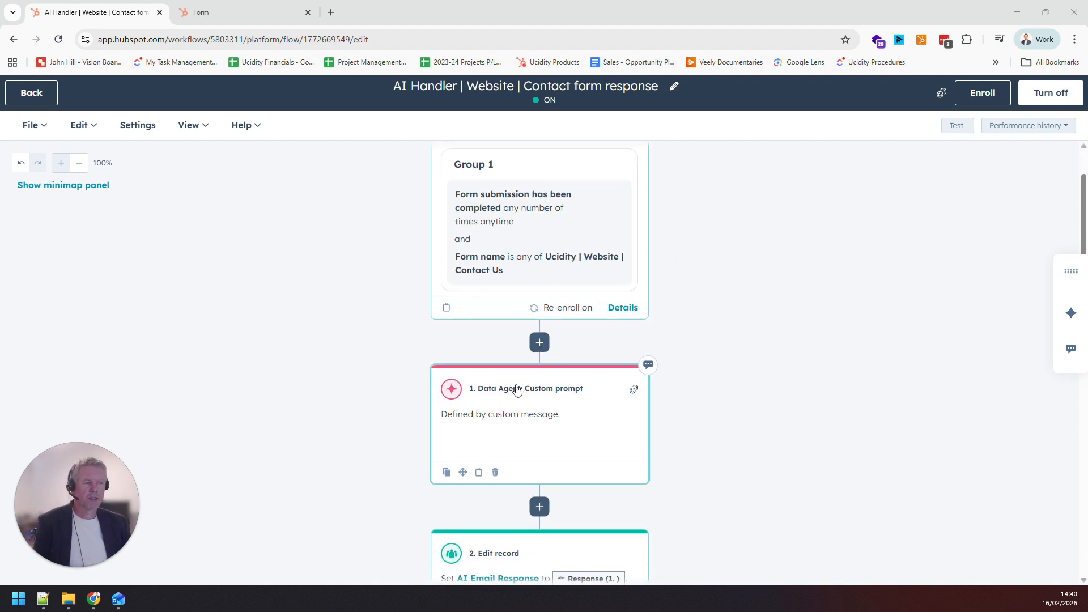
pyautogui.doubleClick(572, 391)
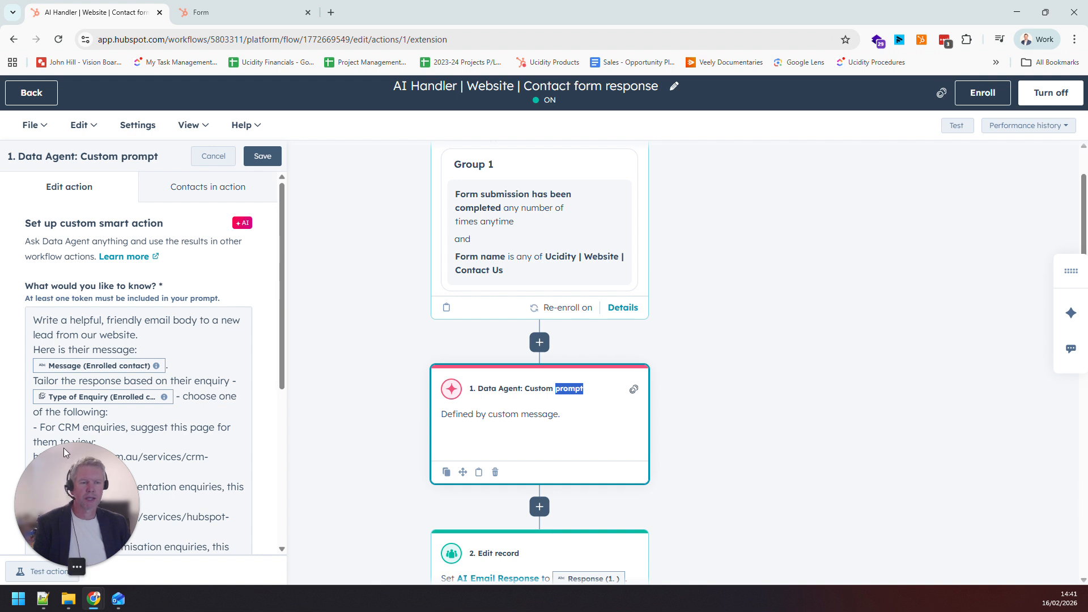
pyautogui.moveTo(64, 448); pyautogui.dragTo(400, 386)
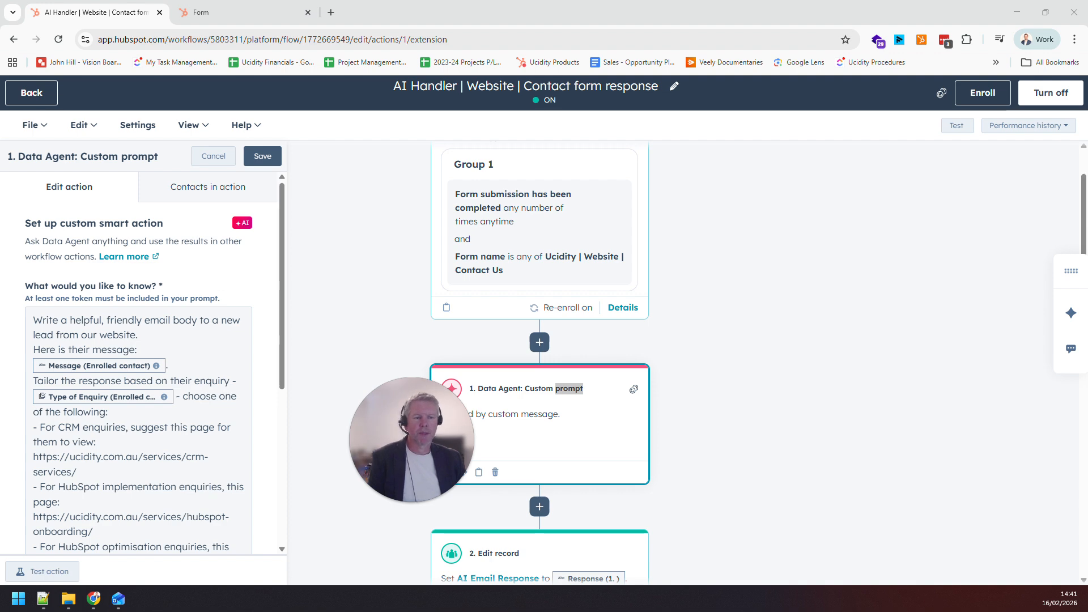
pyautogui.scroll(-2, 141, 363)
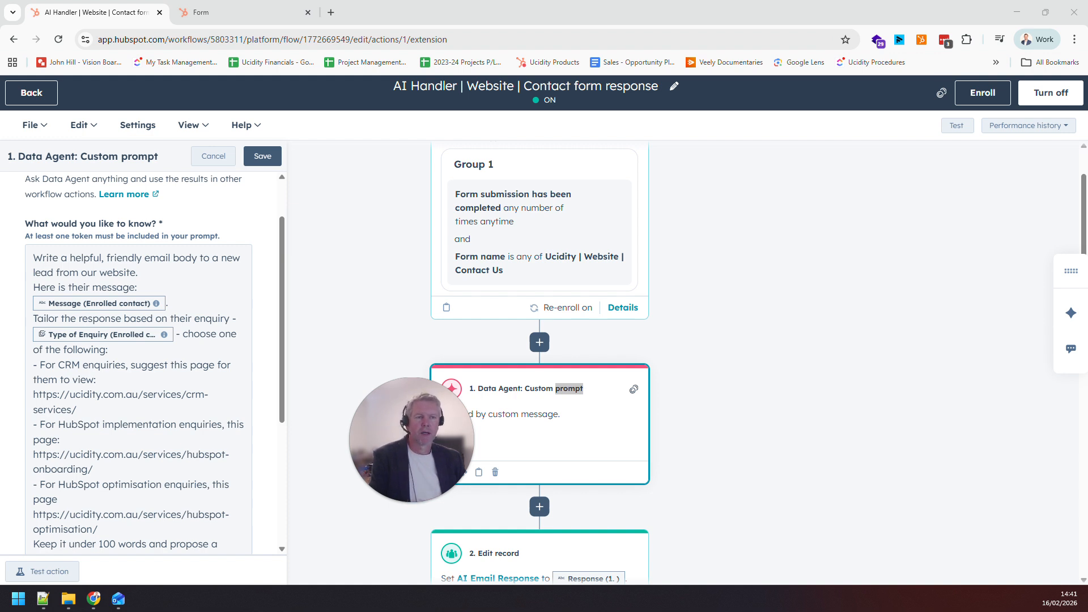
pyautogui.tripleClick(136, 259)
pyautogui.click(139, 273)
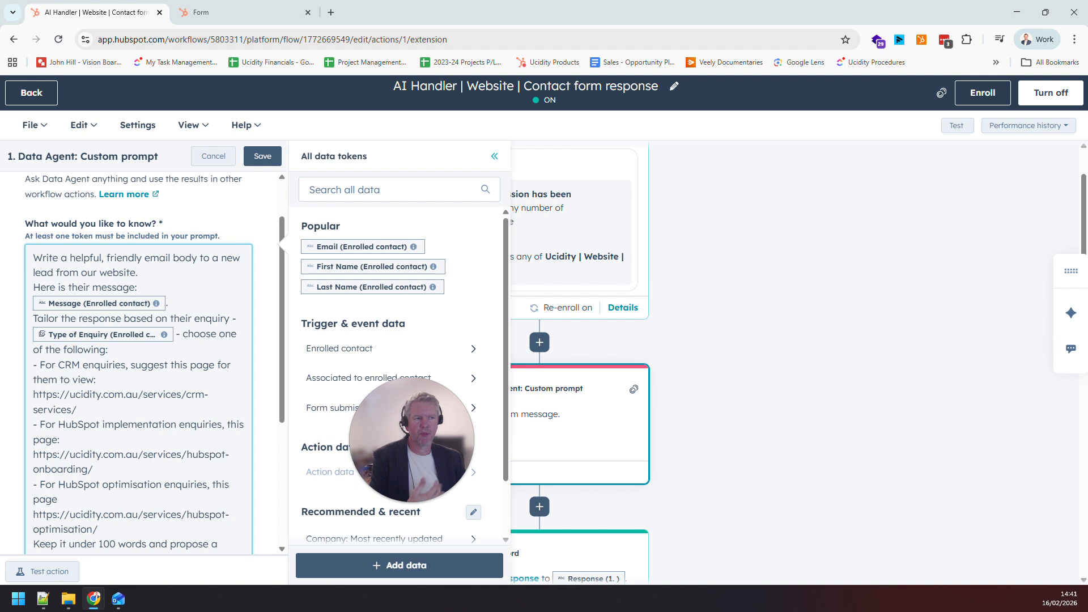
pyautogui.moveTo(139, 273); pyautogui.dragTo(41, 273)
pyautogui.click(53, 258)
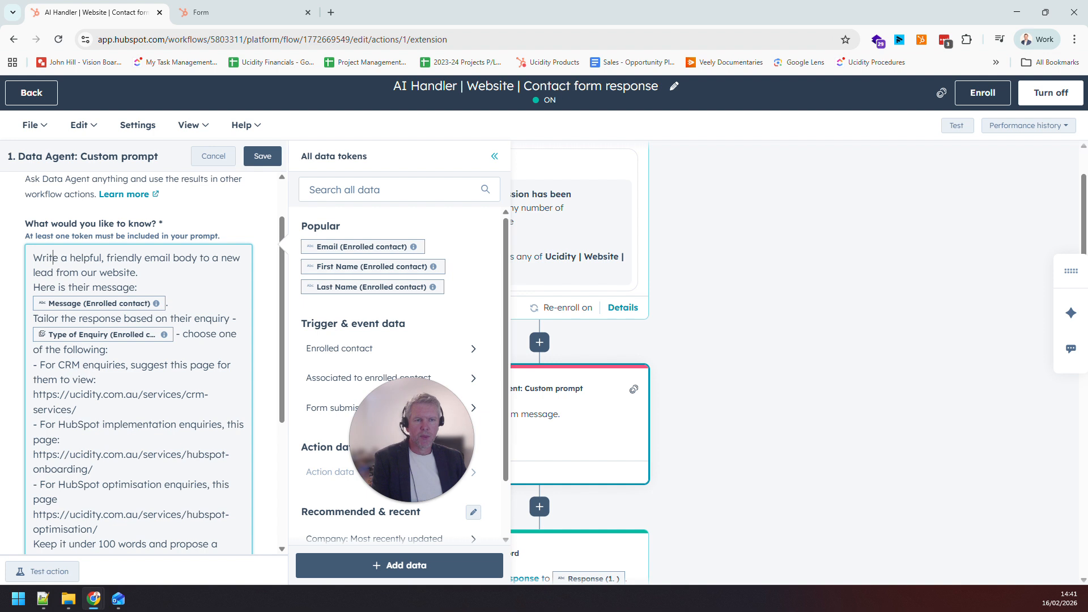
# Examine the prompt's Message and Type of Enquiry tokens and the page links for the CRM and HubSpot implementation enquiries
pyautogui.moveTo(34, 288); pyautogui.dragTo(165, 303)
pyautogui.click(166, 303)
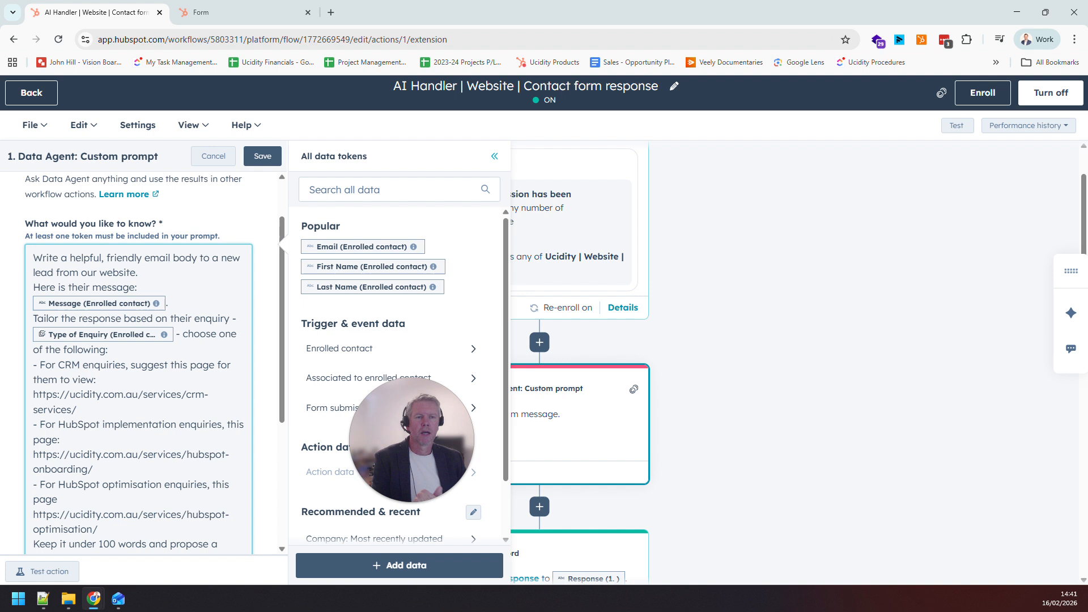
pyautogui.moveTo(166, 303); pyautogui.dragTo(108, 350)
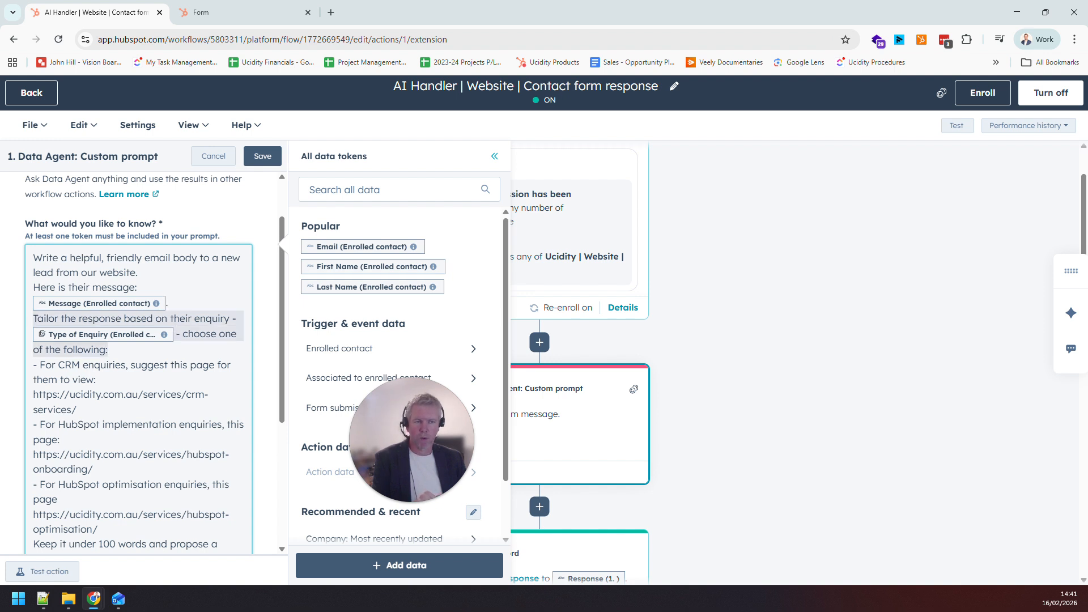
pyautogui.click(107, 350)
pyautogui.scroll(-1, 108, 349)
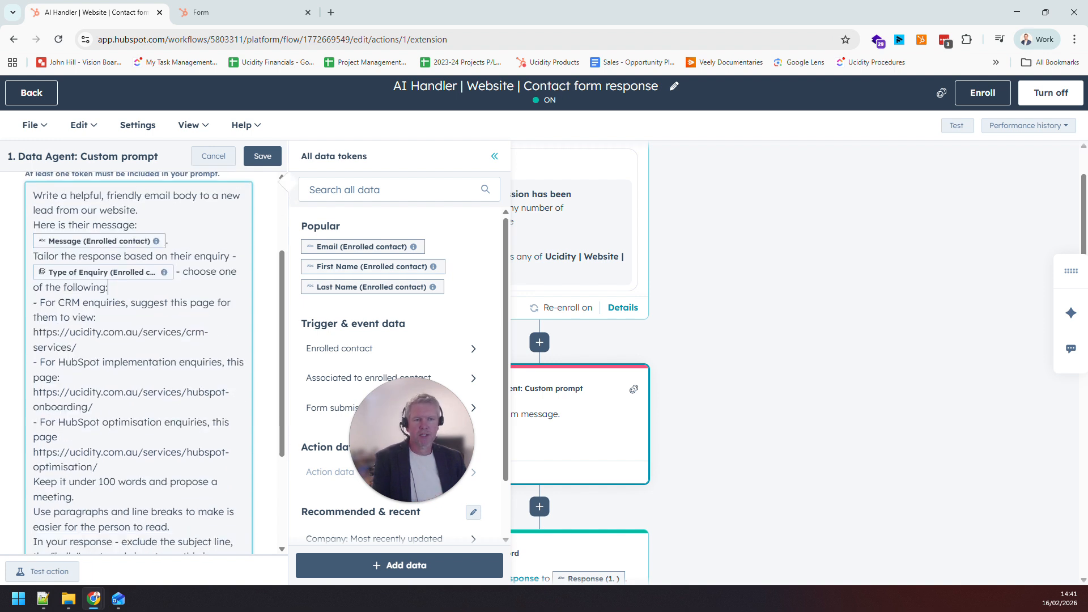
pyautogui.moveTo(33, 304); pyautogui.dragTo(32, 336)
pyautogui.click(99, 317)
pyautogui.click(77, 348)
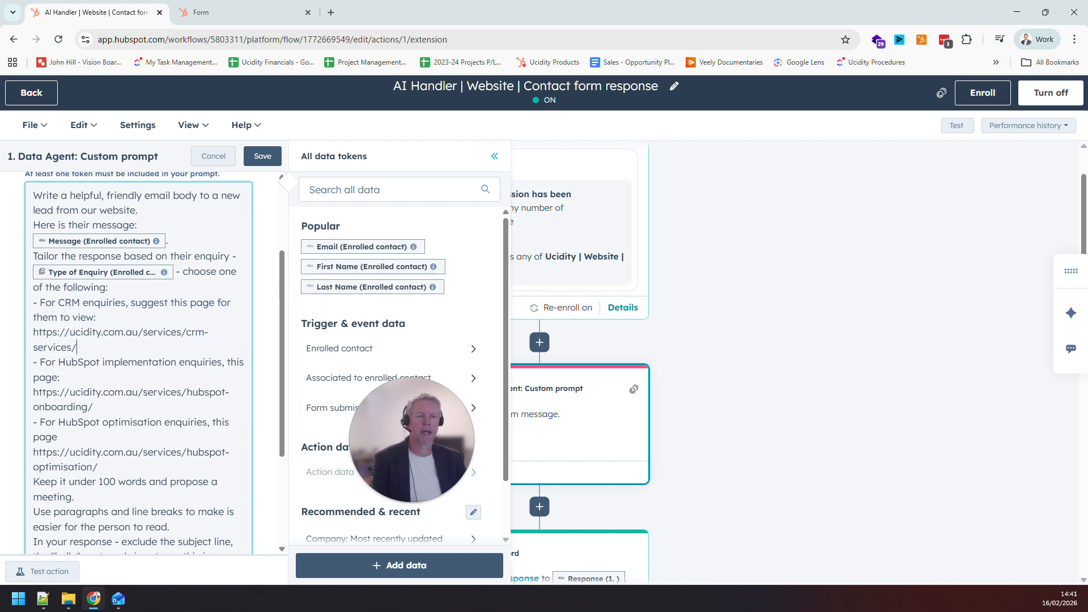
pyautogui.moveTo(60, 378); pyautogui.dragTo(33, 363)
pyautogui.click(61, 378)
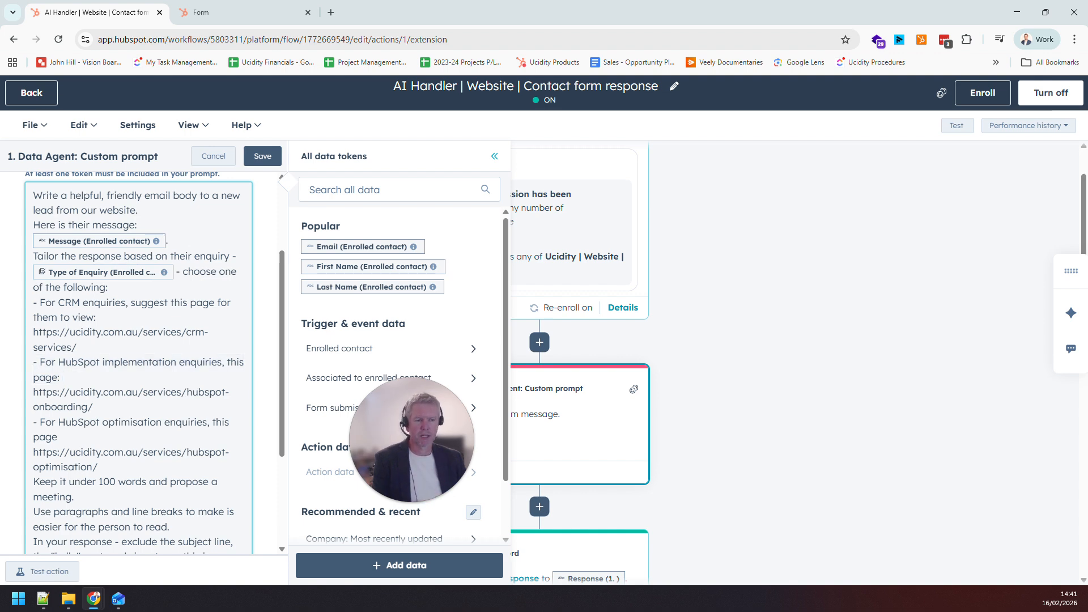
# Examine the prompt's length, formatting and exclusion rules and its action outputs, and close the action without saving
pyautogui.scroll(-3, 138, 363)
pyautogui.moveTo(75, 338); pyautogui.dragTo(171, 368)
pyautogui.click(76, 338)
pyautogui.click(171, 368)
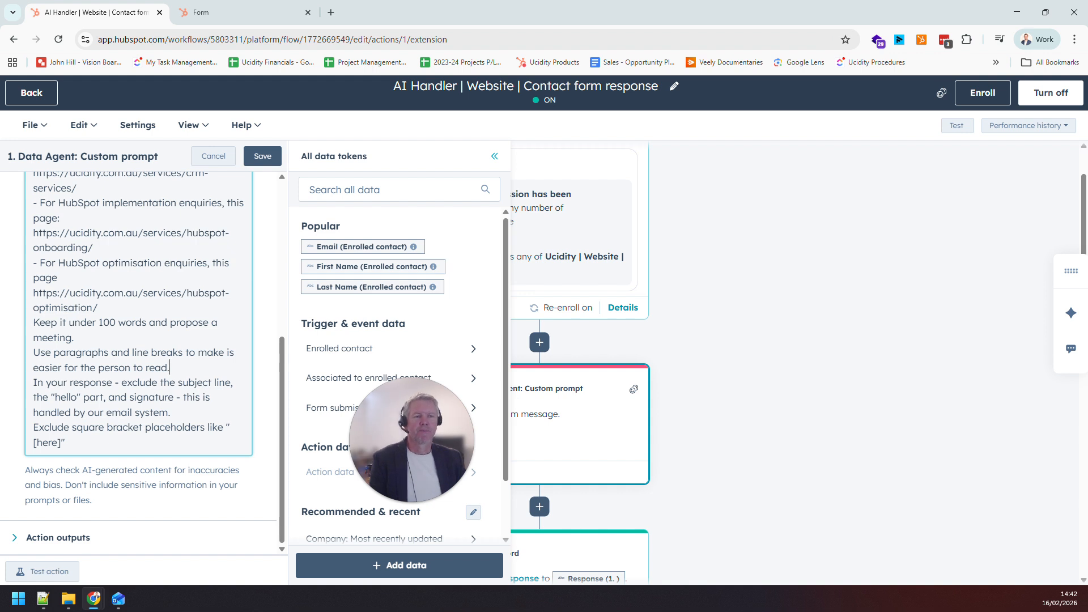
pyautogui.moveTo(33, 383); pyautogui.dragTo(65, 443)
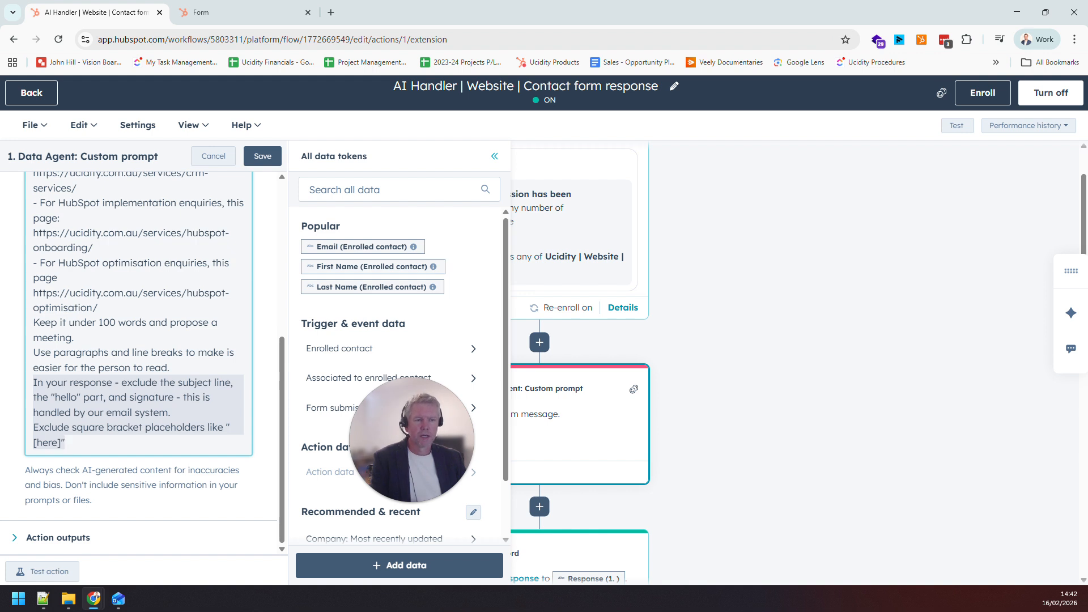
pyautogui.click(66, 443)
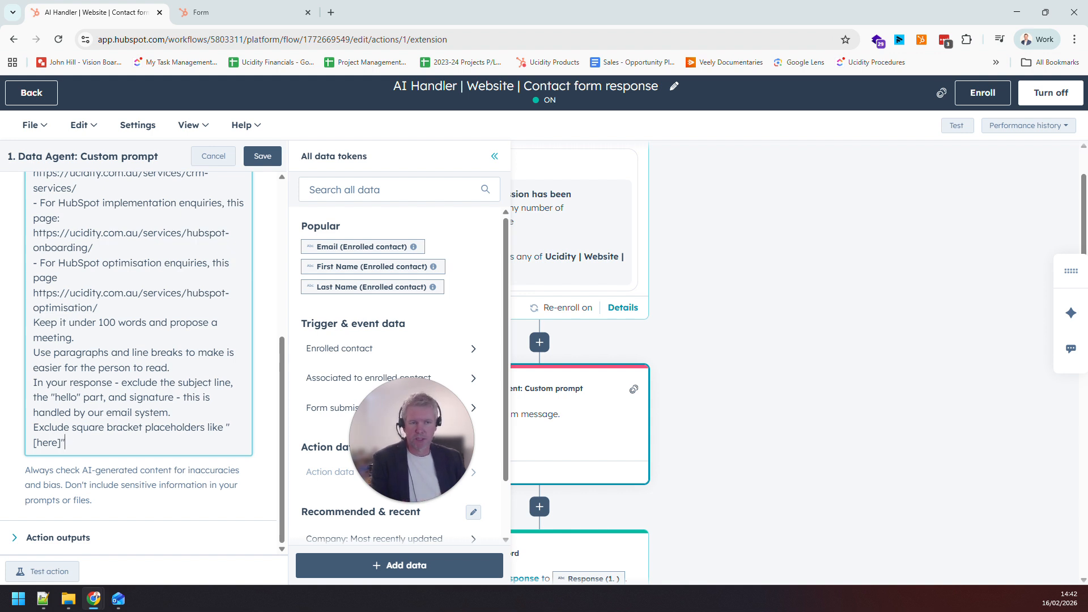
pyautogui.moveTo(163, 383); pyautogui.dragTo(225, 382)
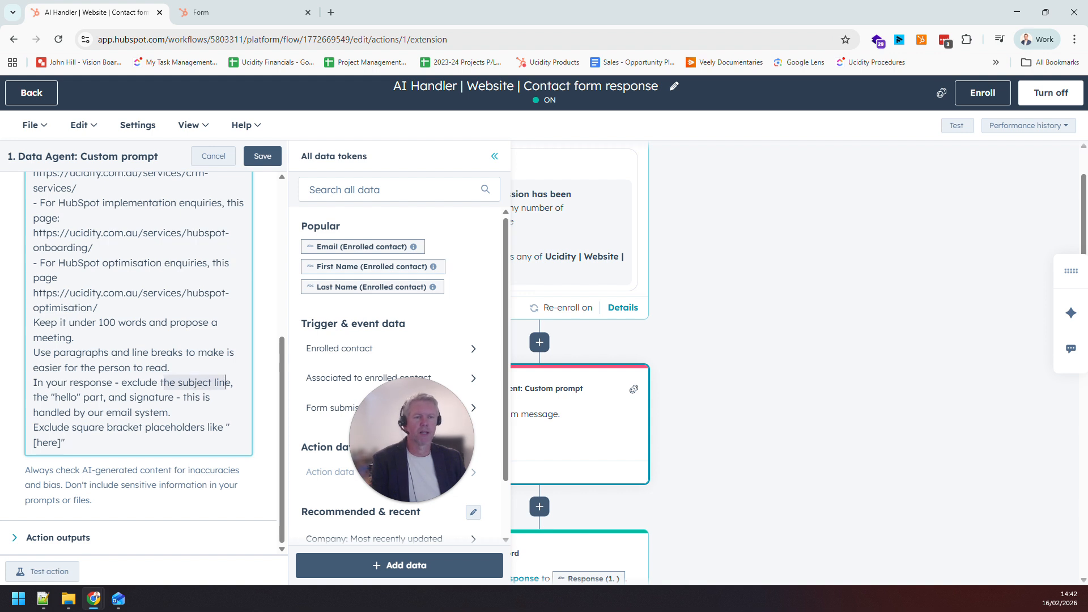
pyautogui.click(73, 397)
pyautogui.moveTo(37, 397); pyautogui.dragTo(168, 398)
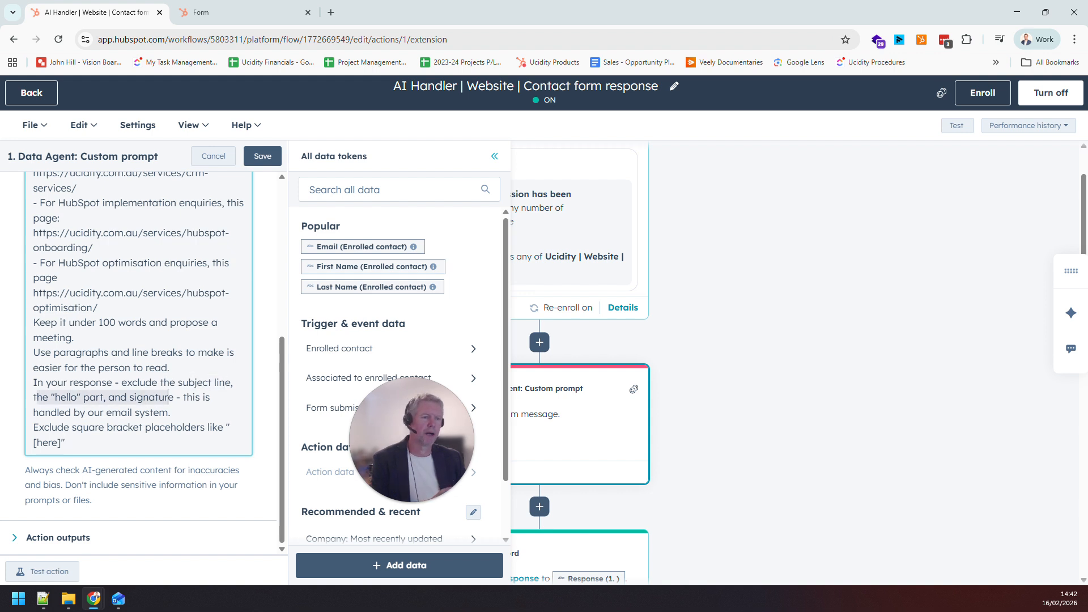
pyautogui.click(183, 397)
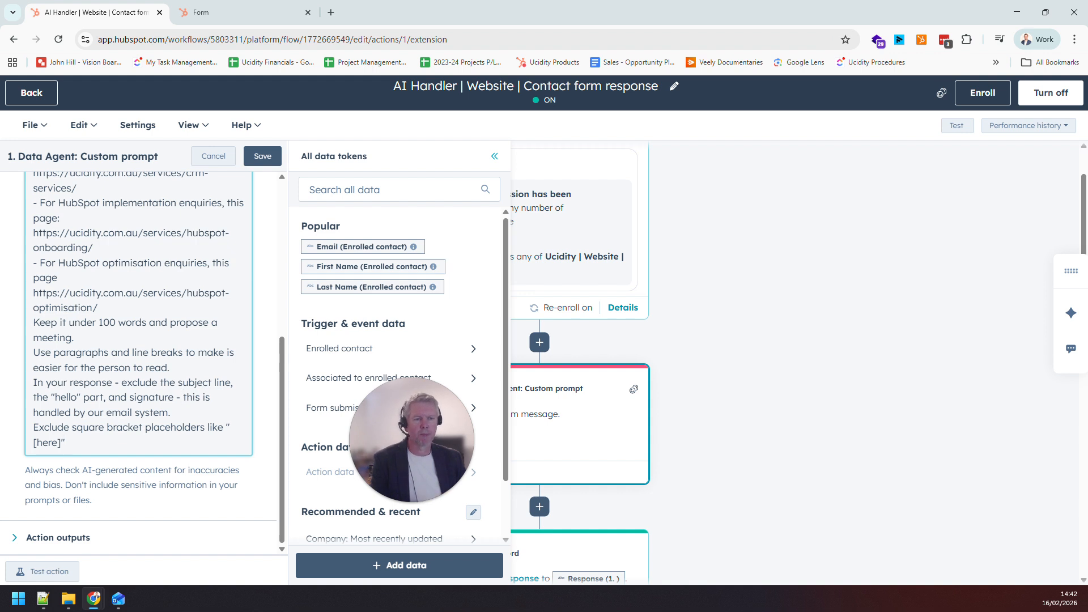
pyautogui.moveTo(66, 442); pyautogui.dragTo(32, 443)
pyautogui.click(65, 442)
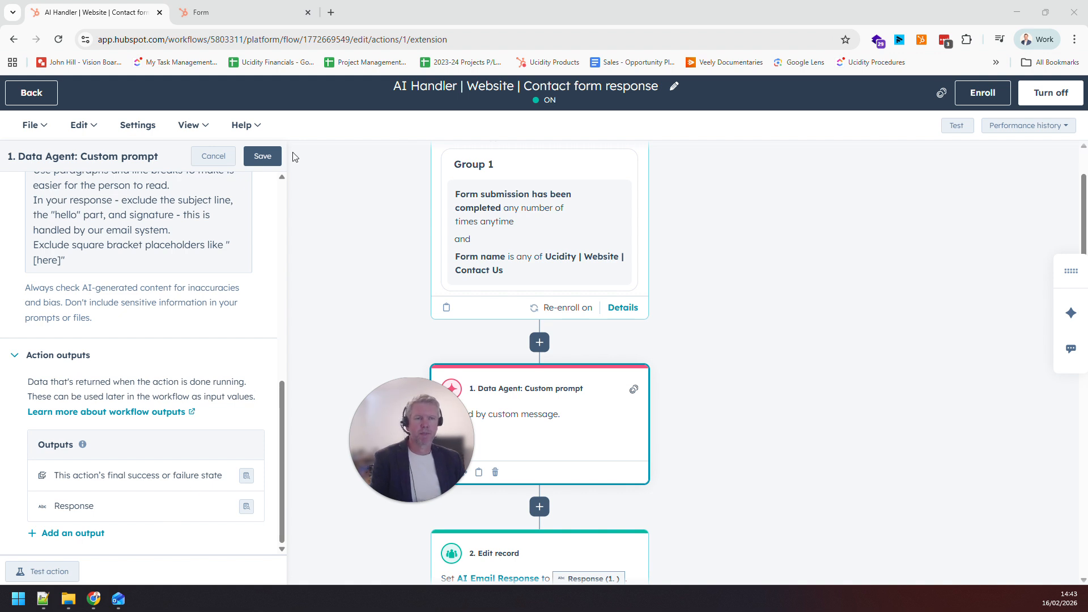
pyautogui.click(213, 156)
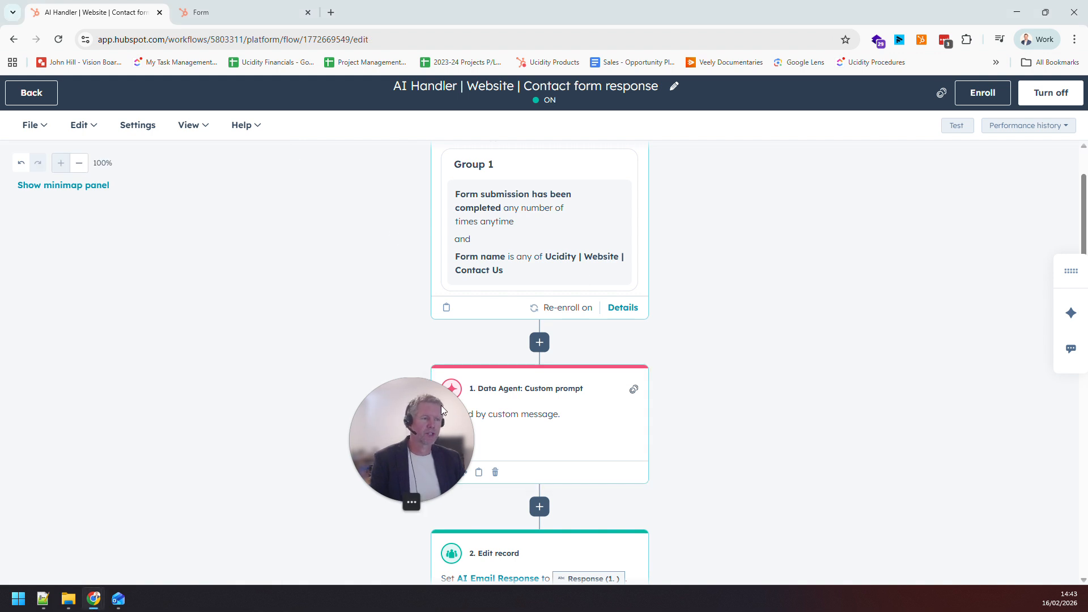
# Open the Edit record action that sets AI Email Response and examine its property, change type and value
pyautogui.moveTo(442, 402); pyautogui.dragTo(108, 468)
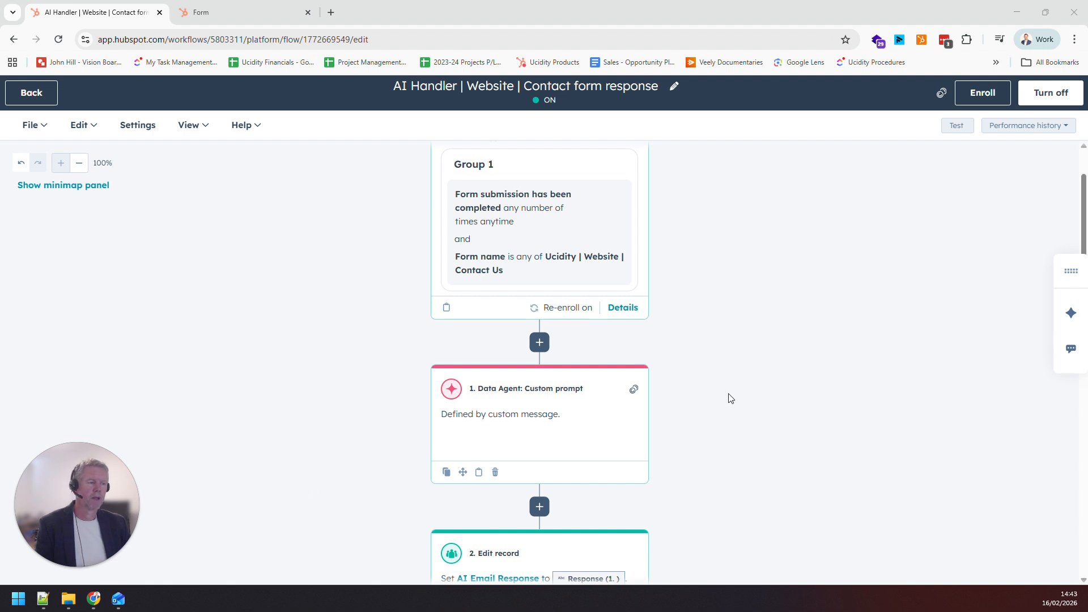
pyautogui.scroll(-5, 730, 396)
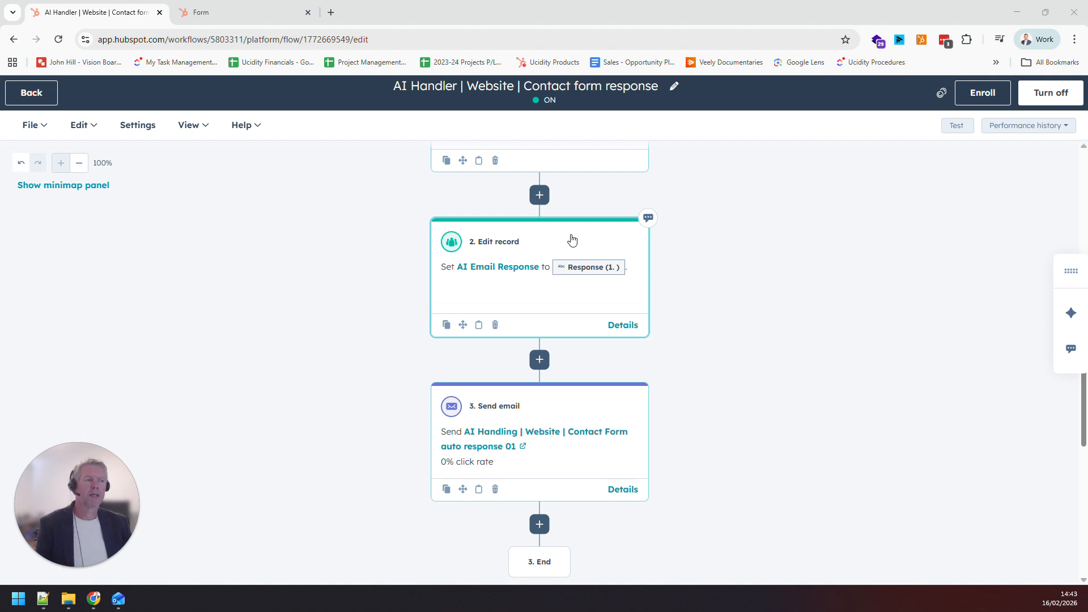
pyautogui.scroll(2, 590, 248)
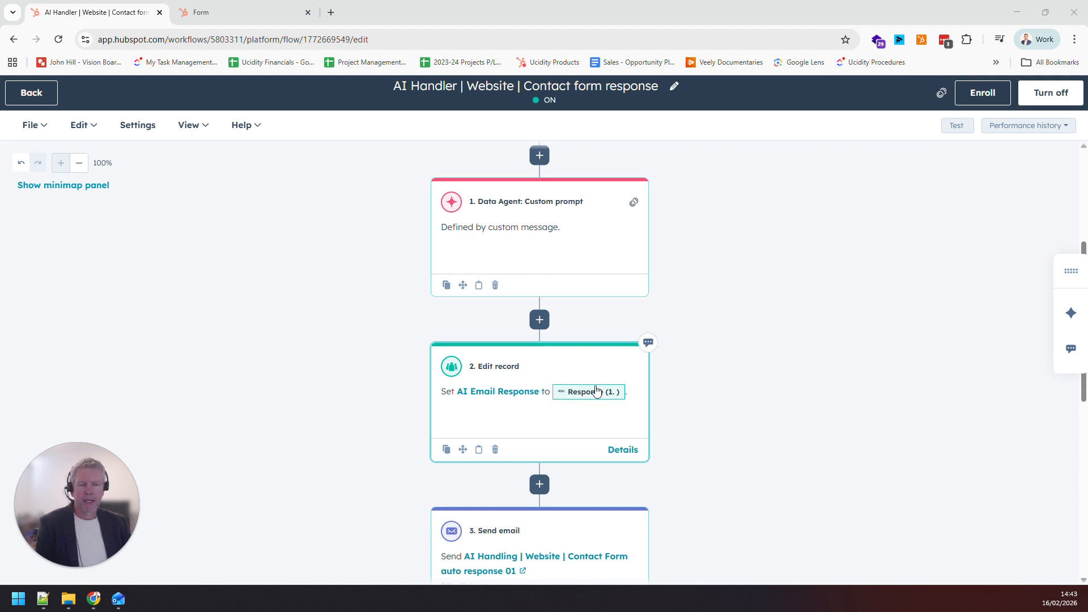
pyautogui.click(622, 387)
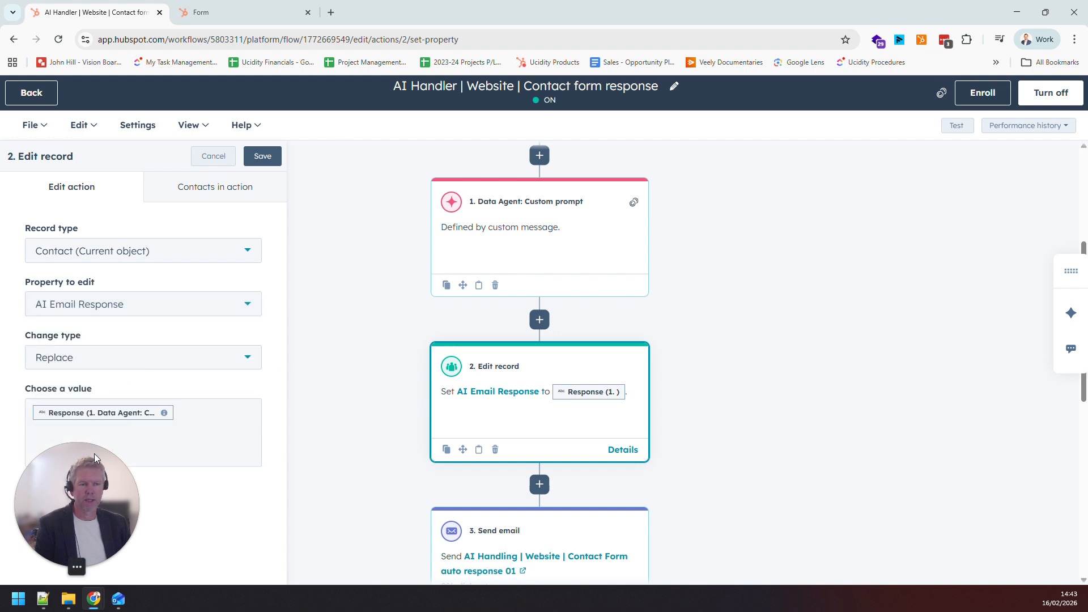
pyautogui.moveTo(78, 454); pyautogui.dragTo(305, 448)
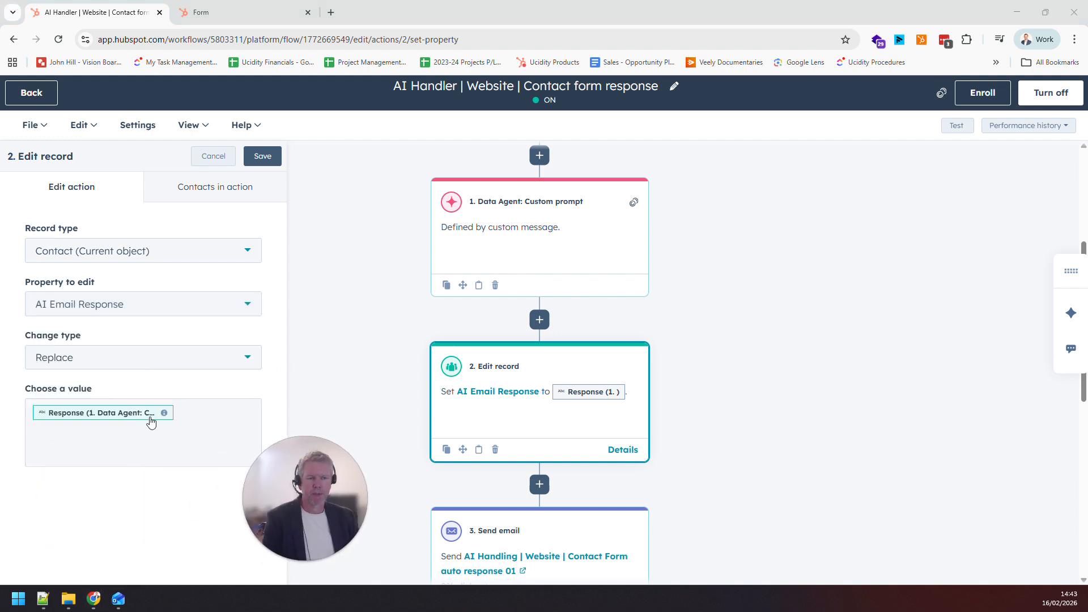
# Insert the Data Agent custom prompt's Response token as an extra value in the Edit record action, and remove that duplicate
pyautogui.click(212, 432)
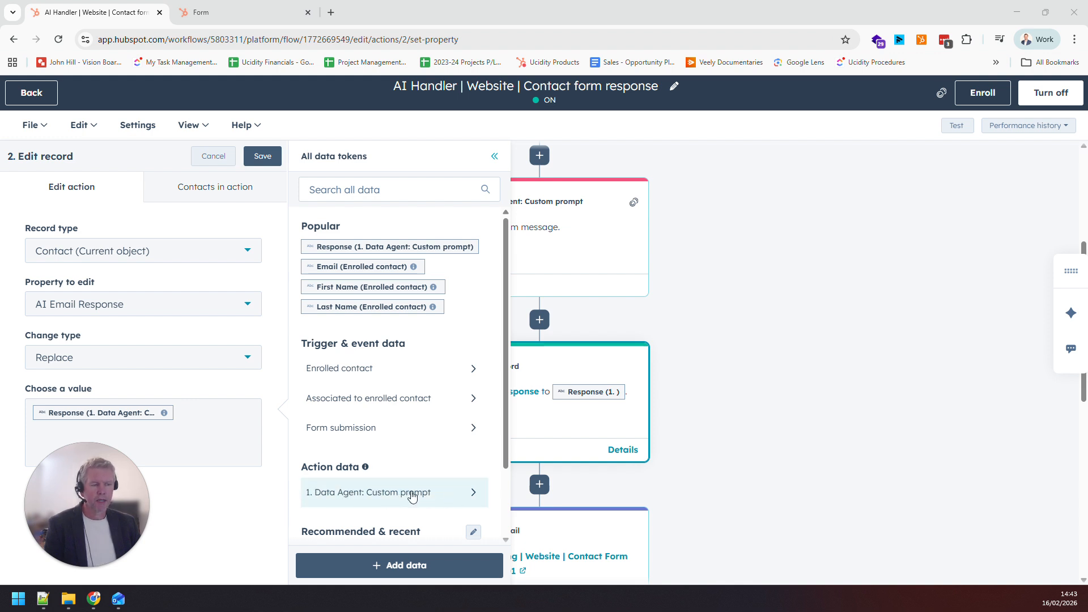
pyautogui.click(356, 491)
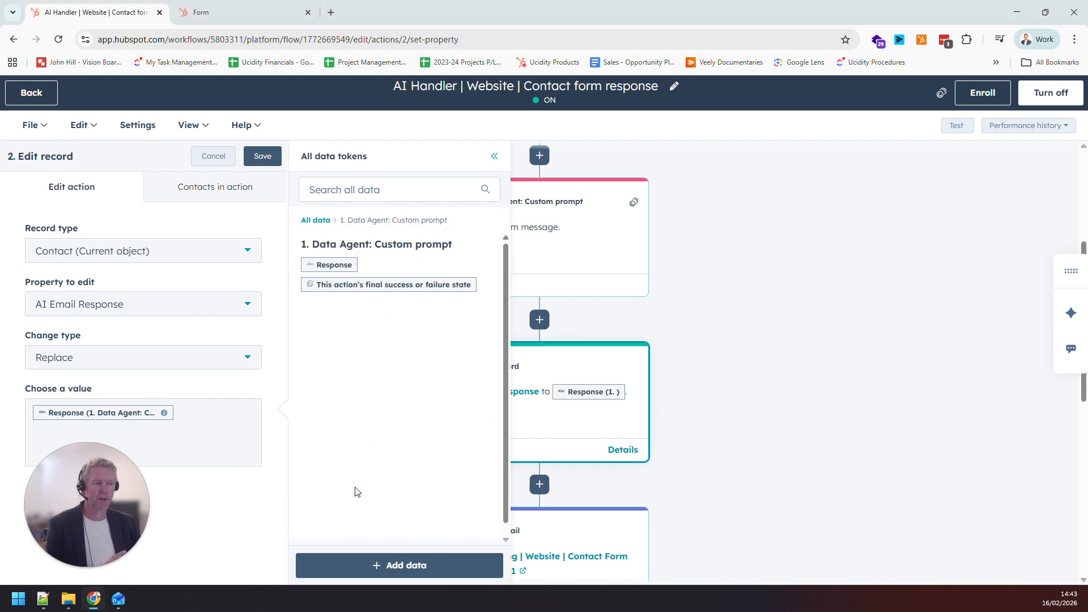
pyautogui.click(334, 264)
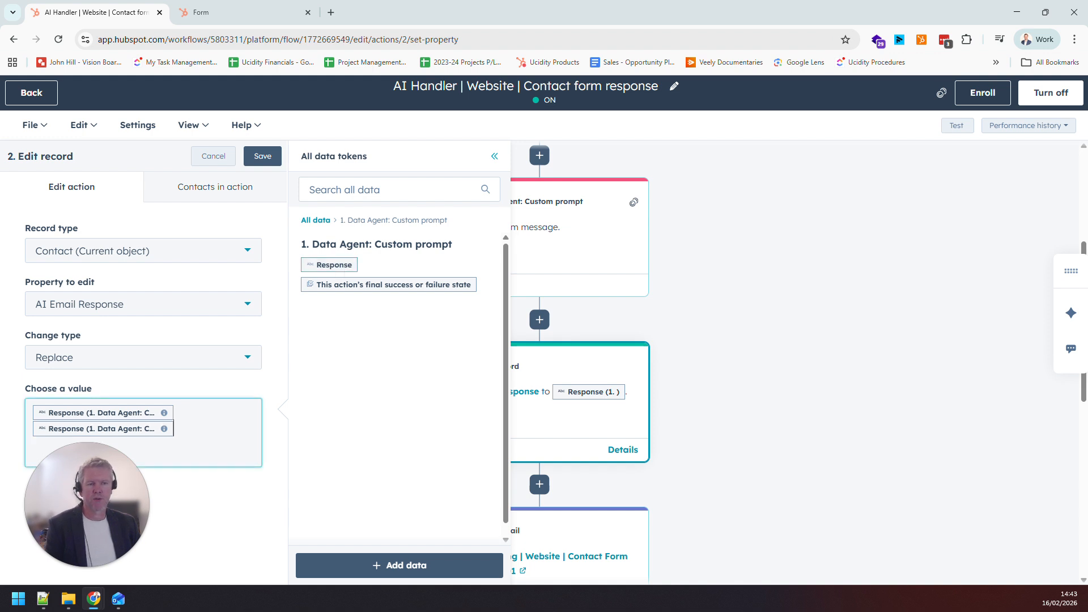
pyautogui.press('BackSpace')
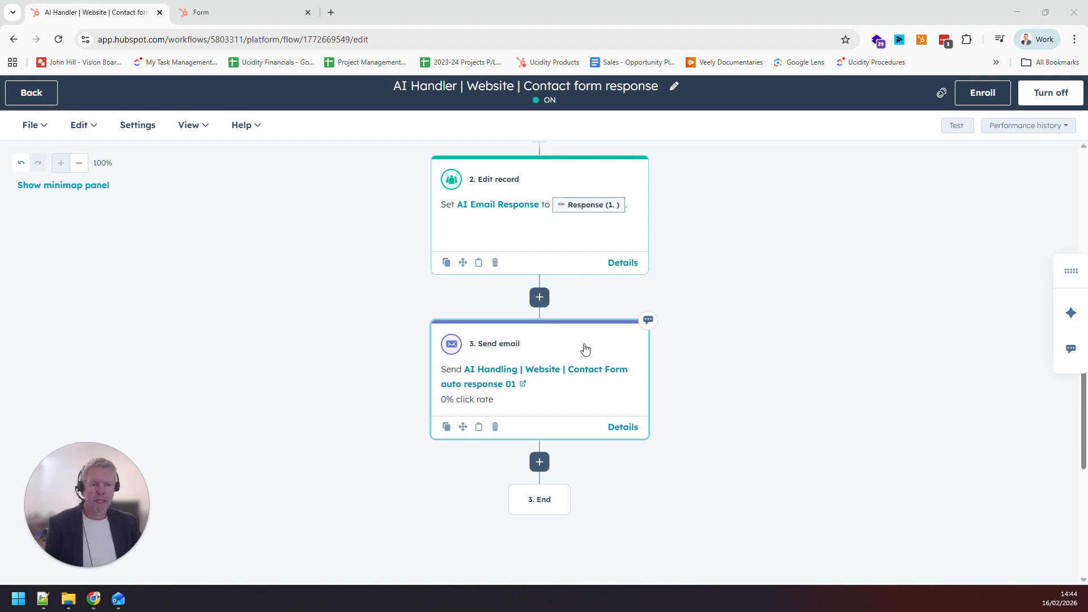
# Open the "AI Handling | Website | Contact Form auto response 01" email's body text and check its contact token options without inserting one
pyautogui.click(514, 374)
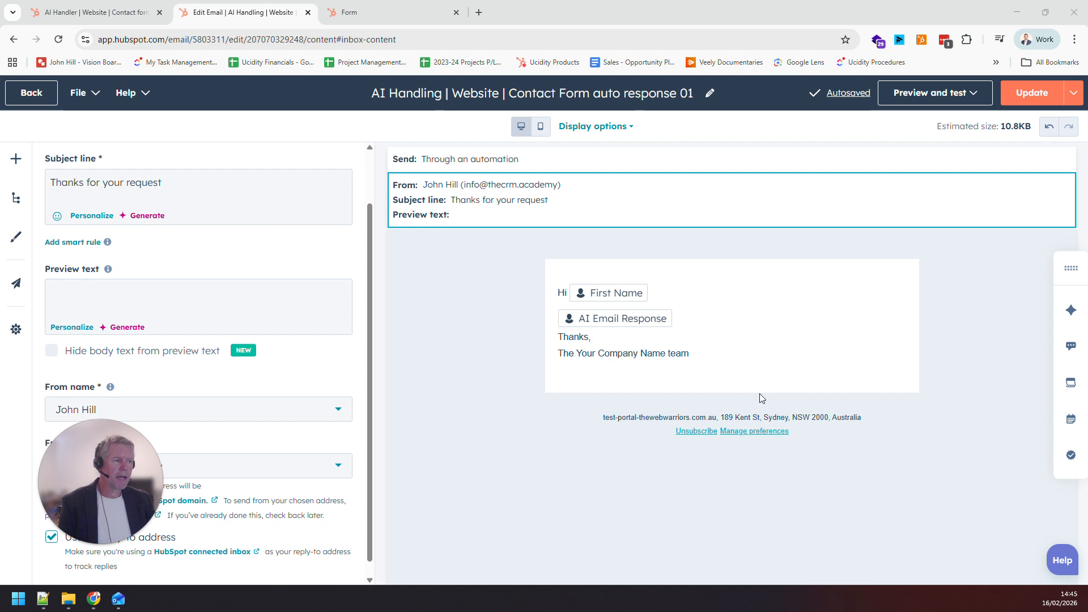
pyautogui.click(711, 318)
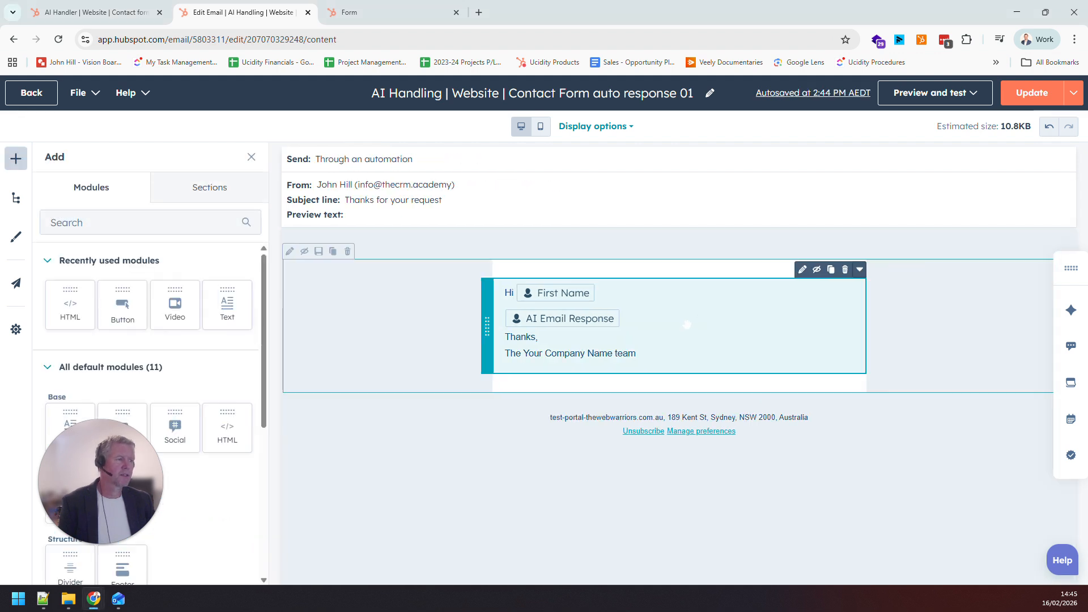
pyautogui.click(686, 324)
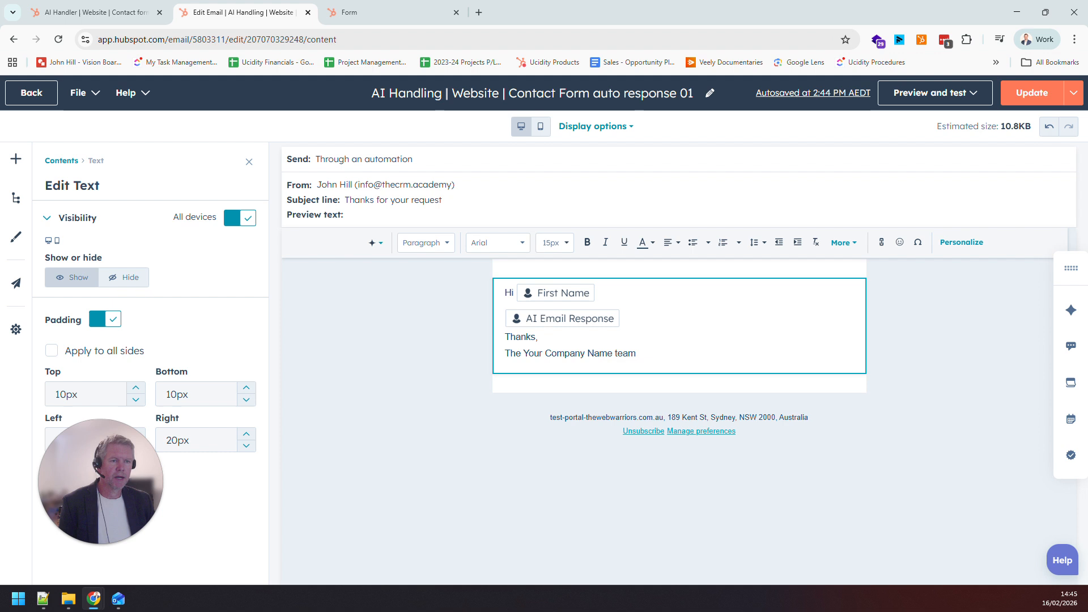
pyautogui.click(957, 243)
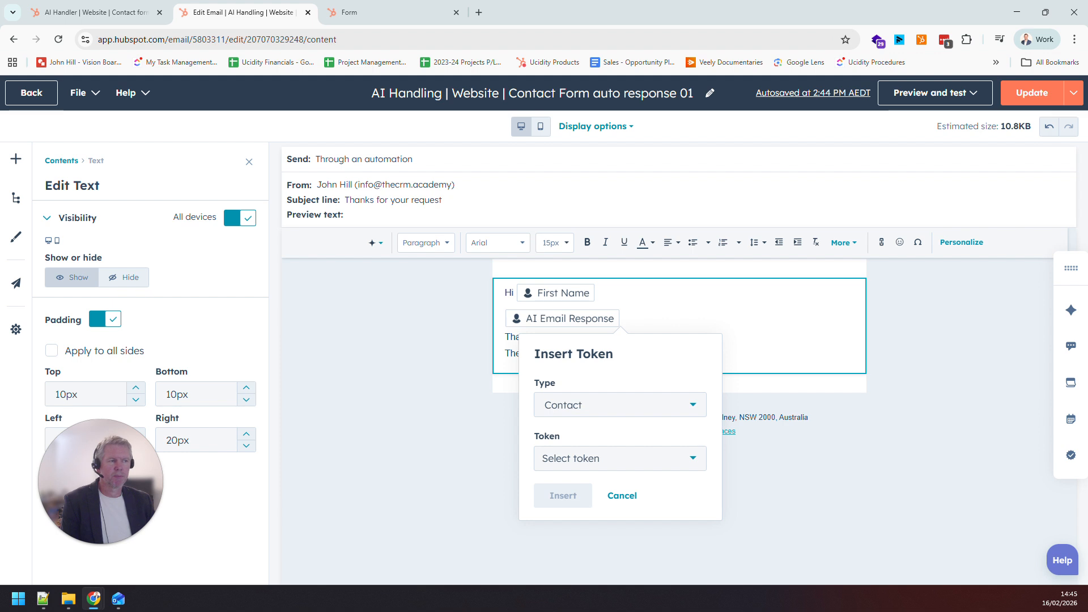
pyautogui.click(630, 318)
pyautogui.click(596, 293)
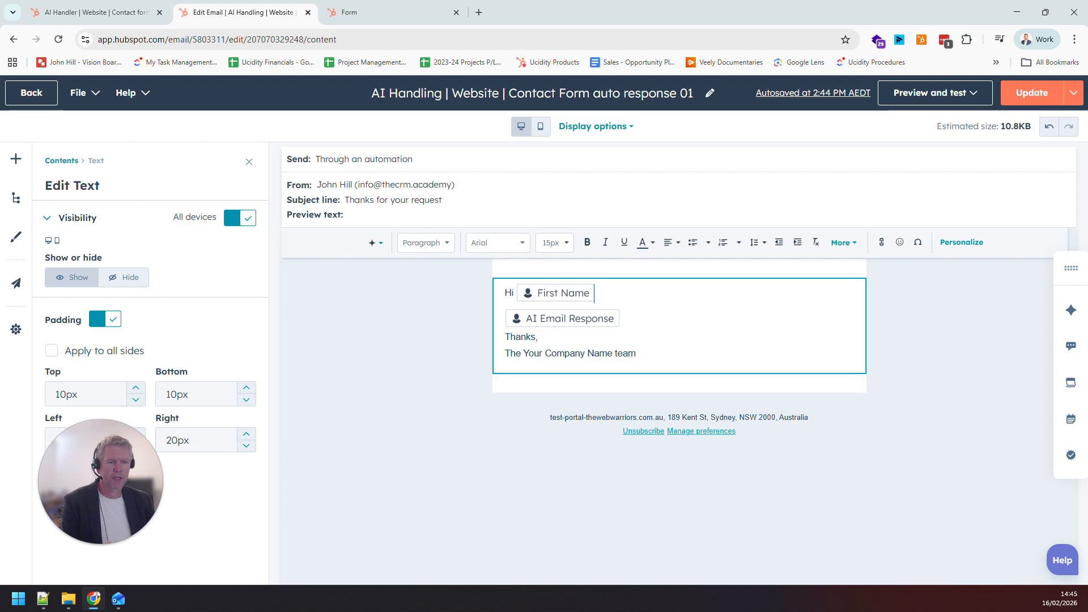
# Review the AI Email Response token and the sign-off lines in the email body without changing the text
pyautogui.click(566, 318)
pyautogui.click(628, 318)
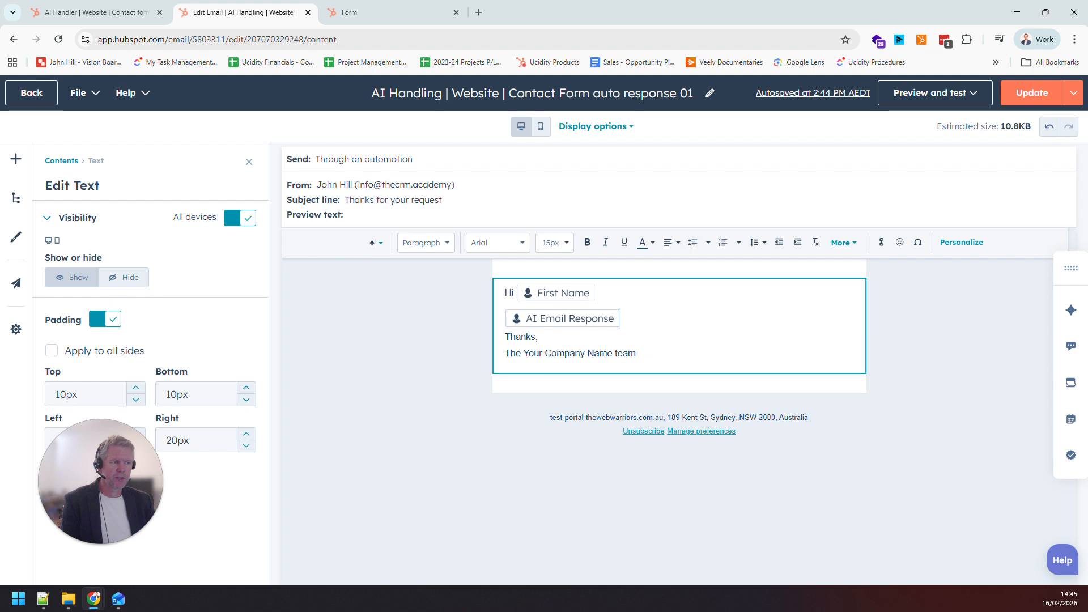
pyautogui.click(620, 319)
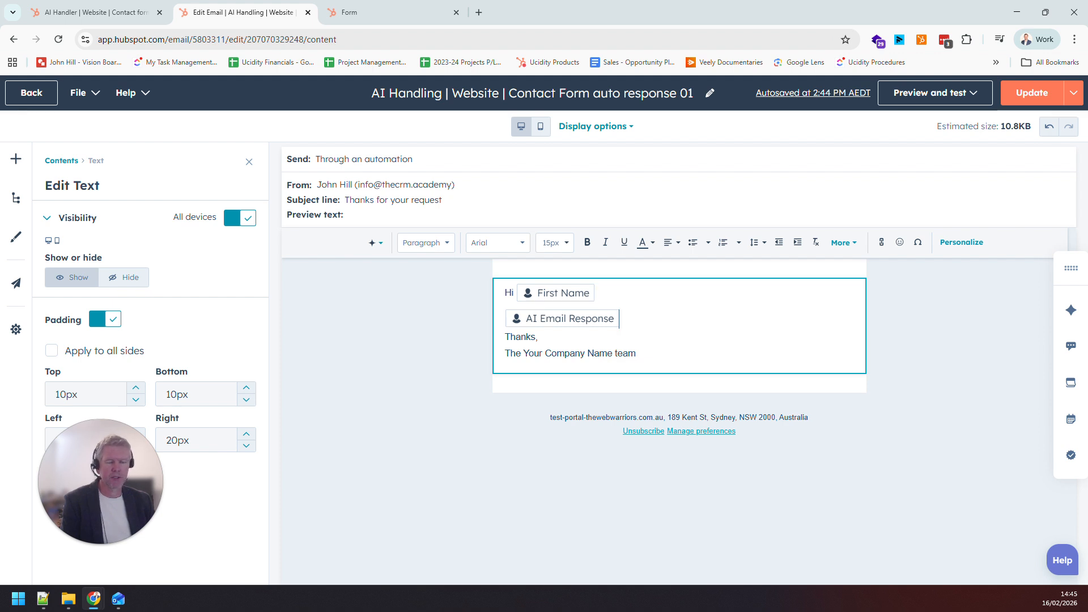
pyautogui.moveTo(636, 353); pyautogui.dragTo(505, 337)
pyautogui.click(515, 353)
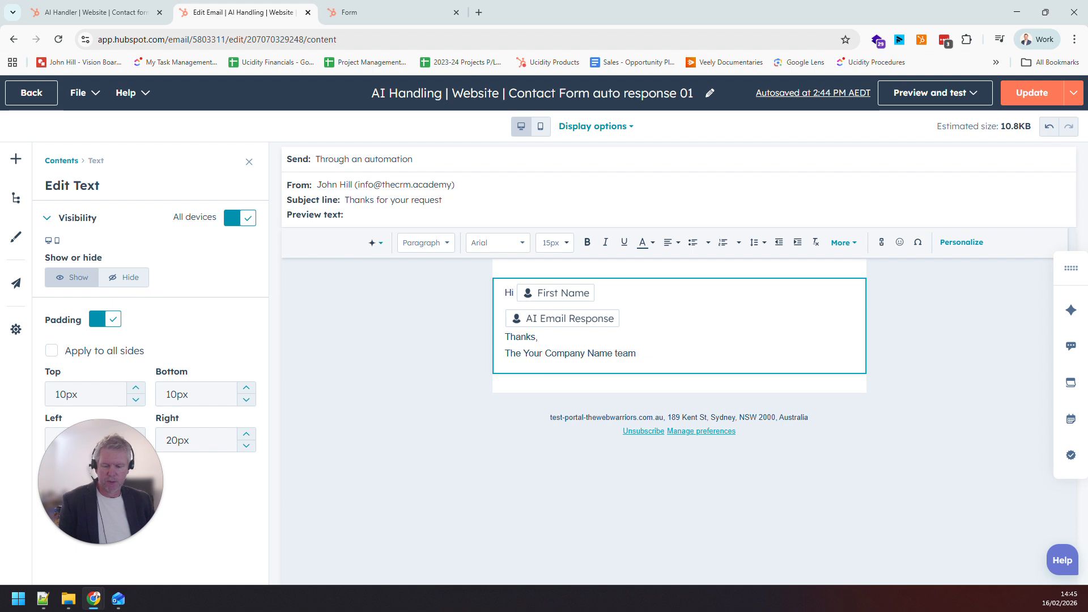
# Check the Type of Enquiry options on the contact form without changing the selection, and return to the auto response email
pyautogui.click(379, 7)
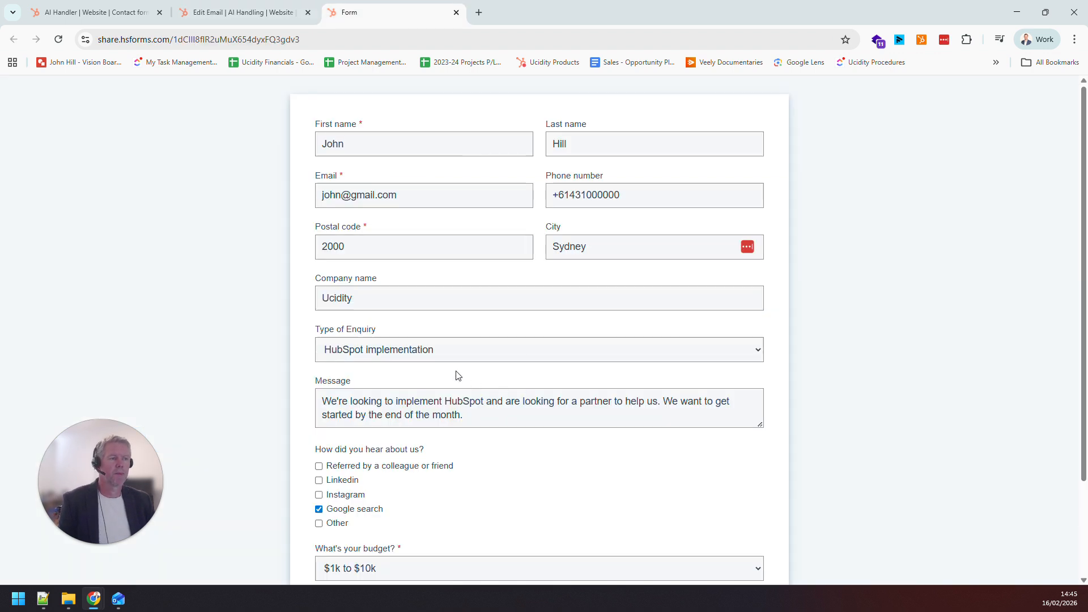
pyautogui.click(433, 348)
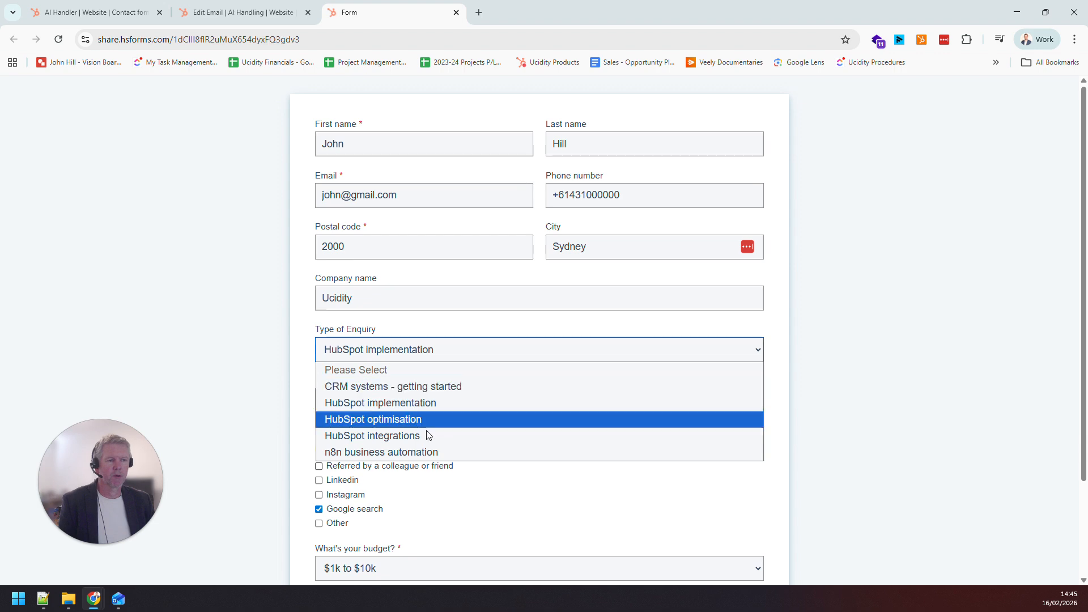
pyautogui.click(338, 277)
pyautogui.click(261, 11)
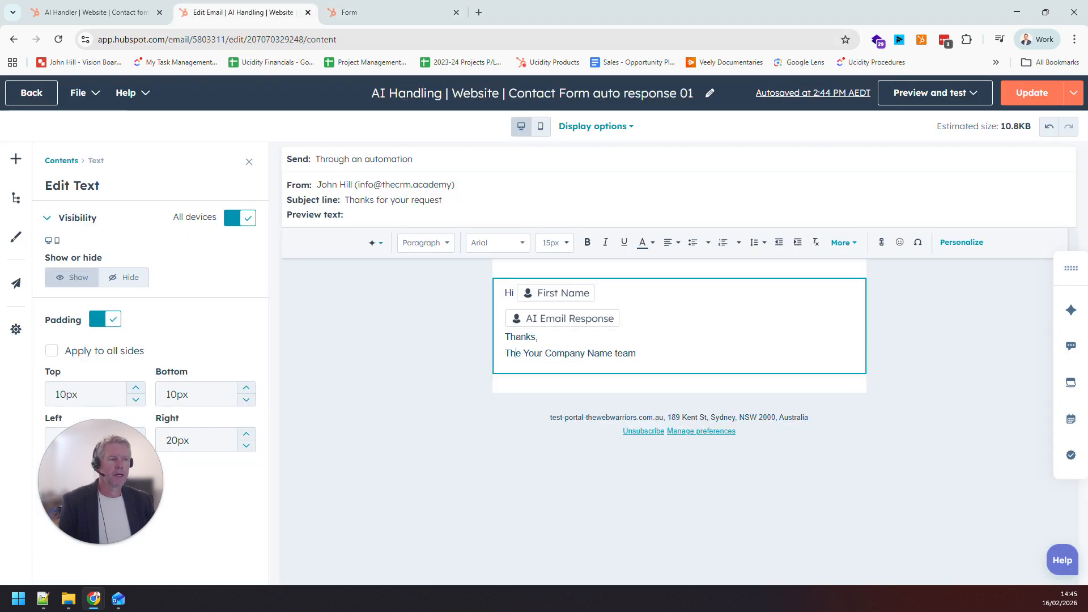